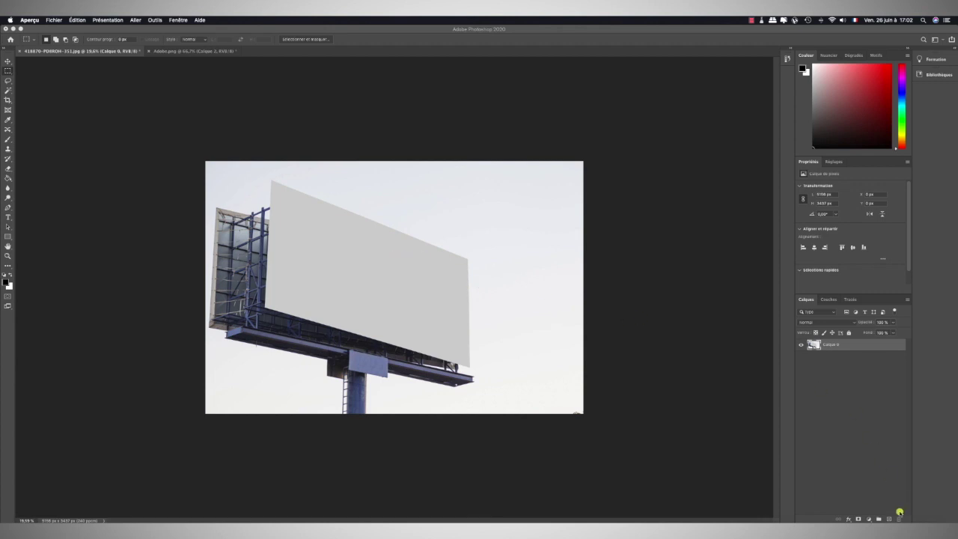
Add a new layer above the billboard photo and name it "rectangle".
click(888, 519)
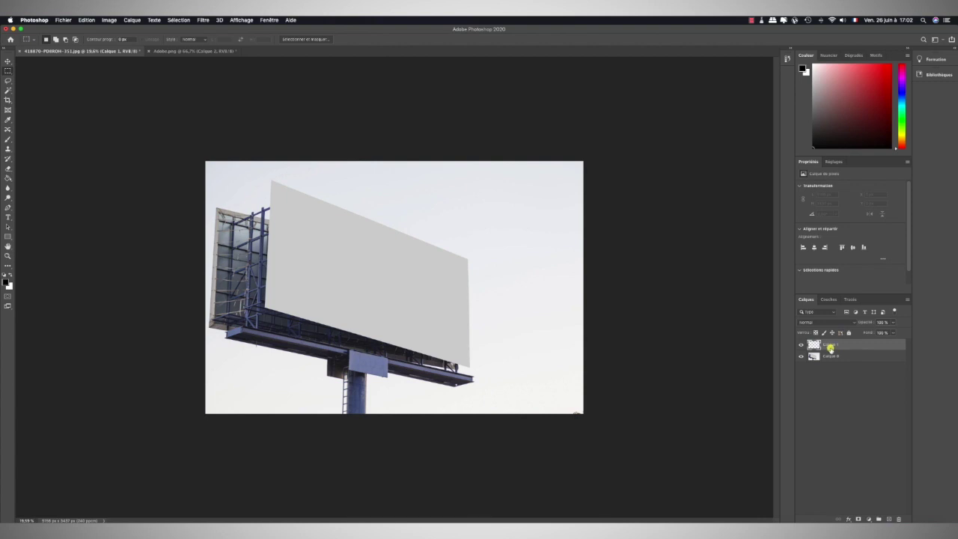
text(tex)
key(Return)
Make a wide rectangular selection over the billboard on the rectangle layer and fill it with black.
click(8, 71)
drag(268, 218, 552, 348)
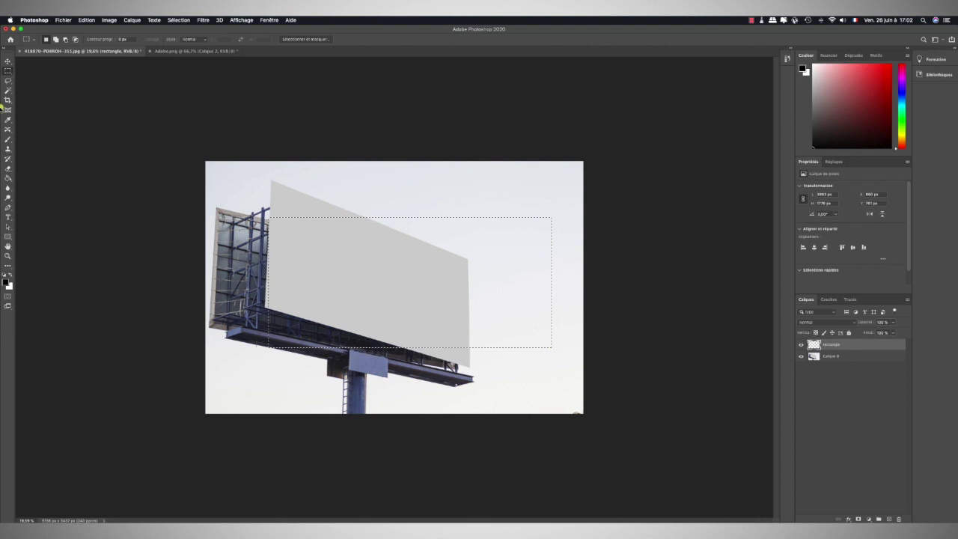
click(8, 178)
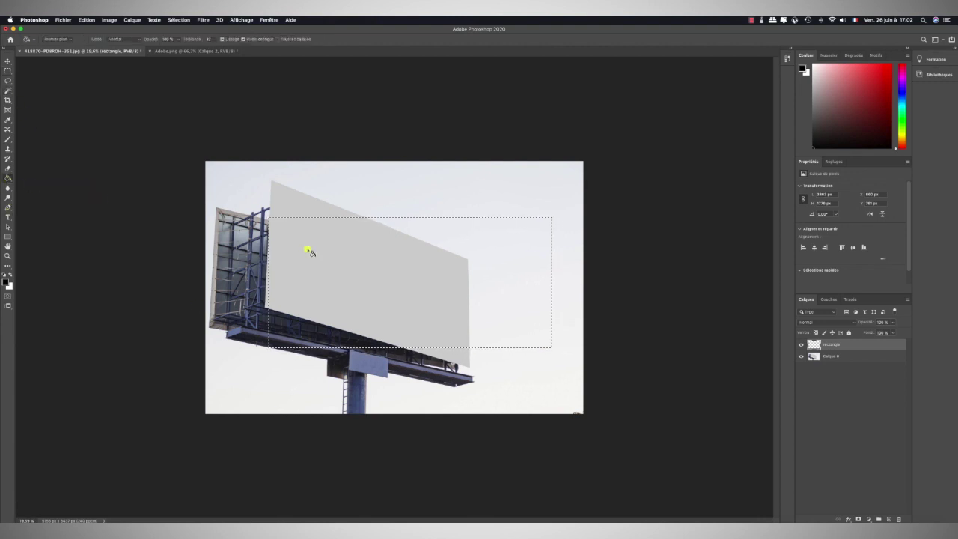
click(346, 262)
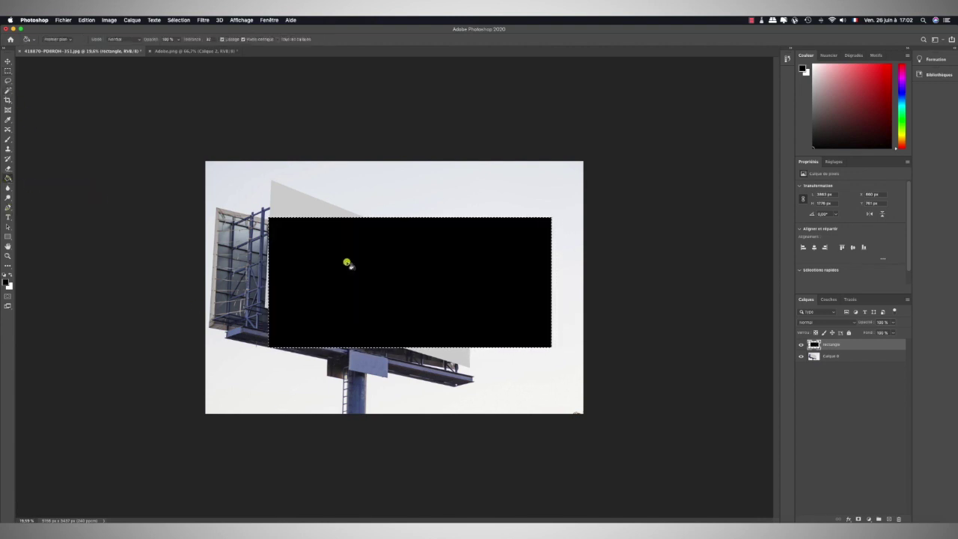
click(7, 64)
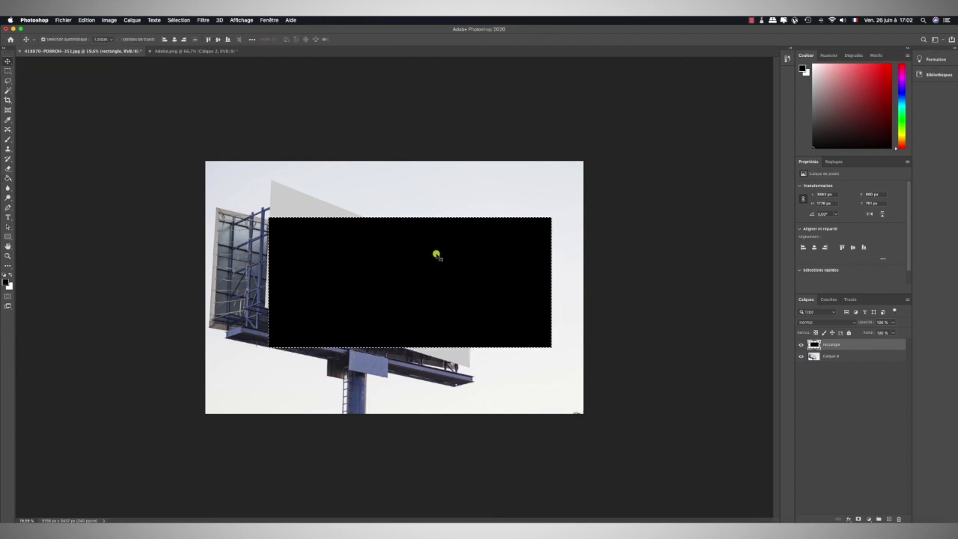
Resize the black rectangle using the Adobe.png artwork's dimensions, entering a width of 1800 px and a height of 788 px with proportions linked.
click(182, 51)
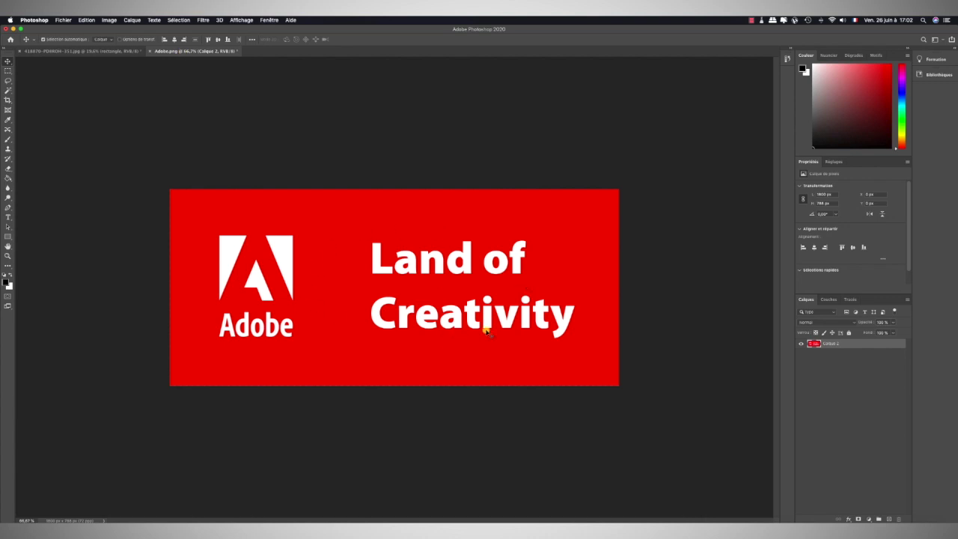
click(824, 195)
click(75, 50)
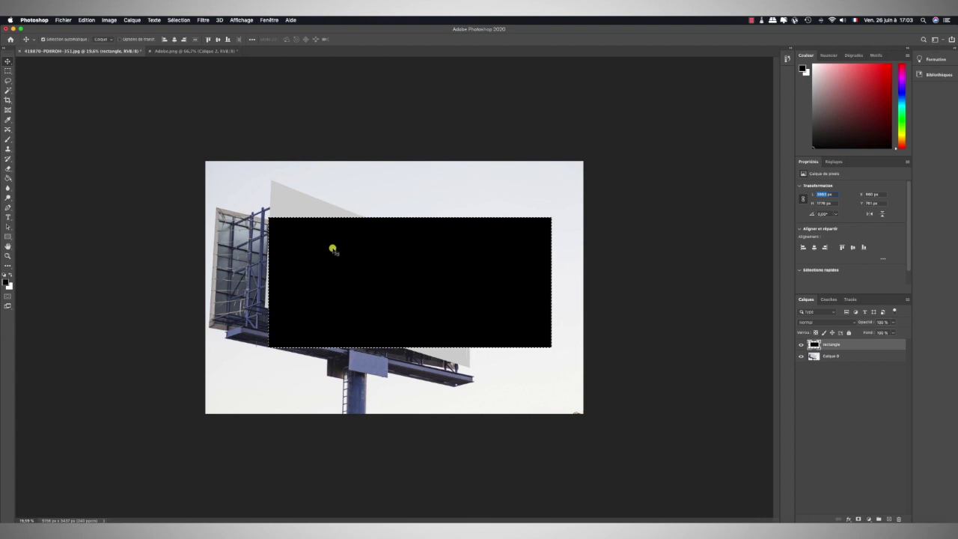
click(822, 193)
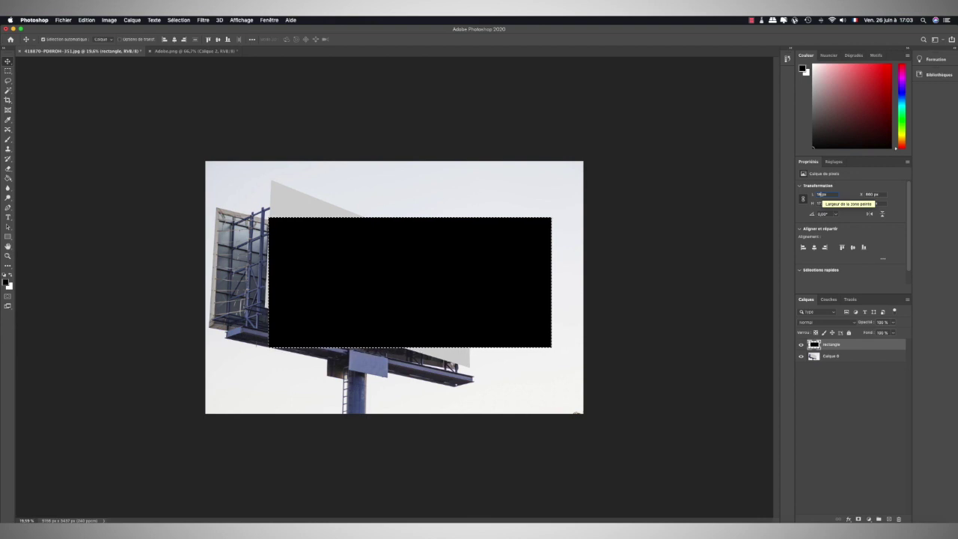
click(822, 194)
text(1800)
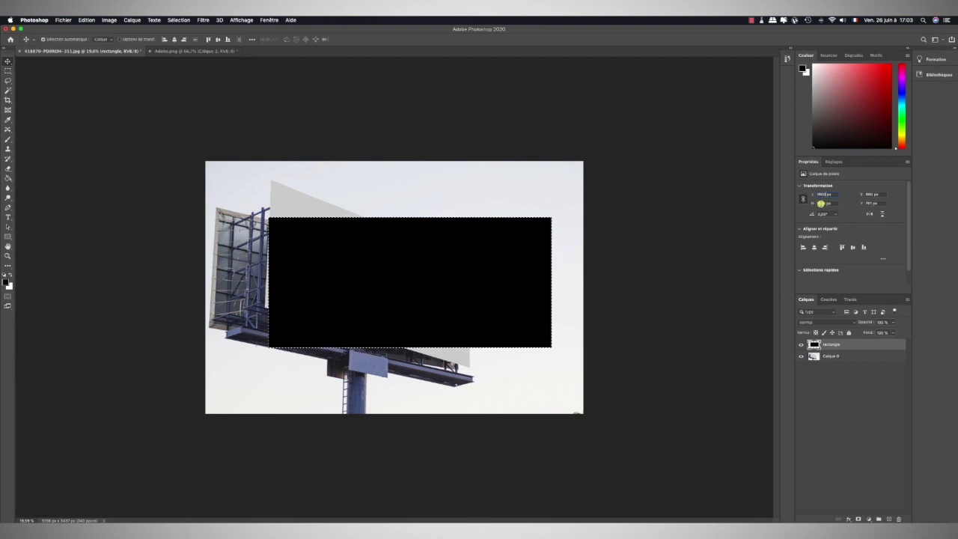
click(798, 202)
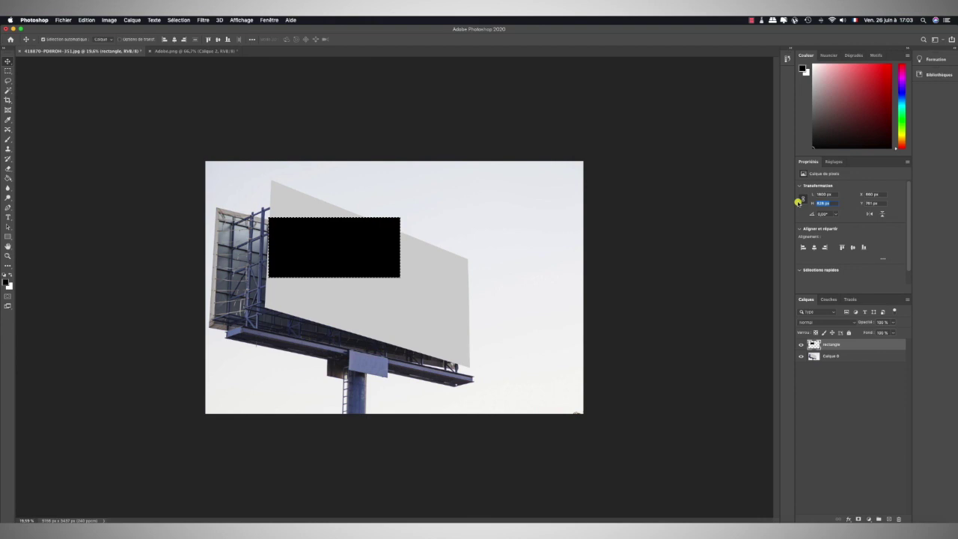
text(786)
key(Return)
click(144, 194)
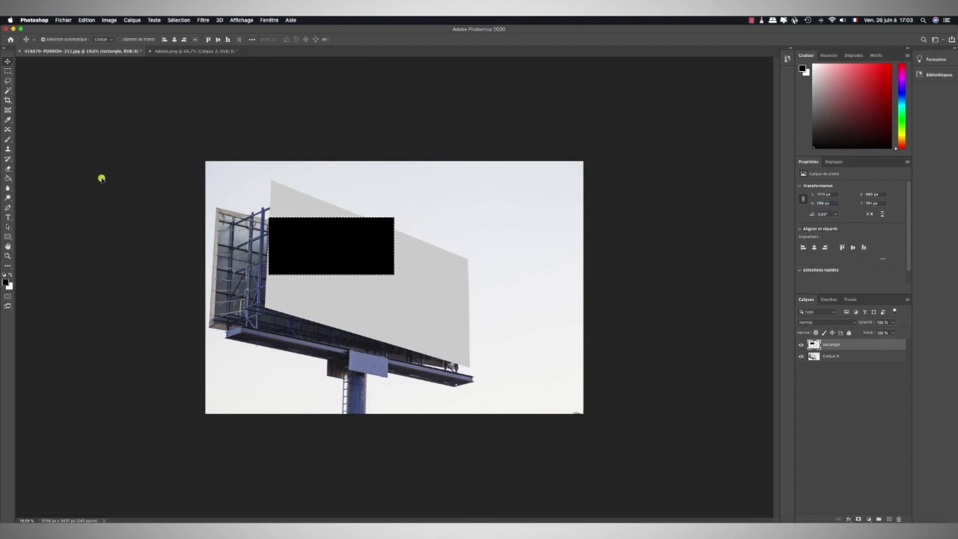
Deselect the rectangle and convert its layer to a smart object.
key(super+d)
right_click(848, 344)
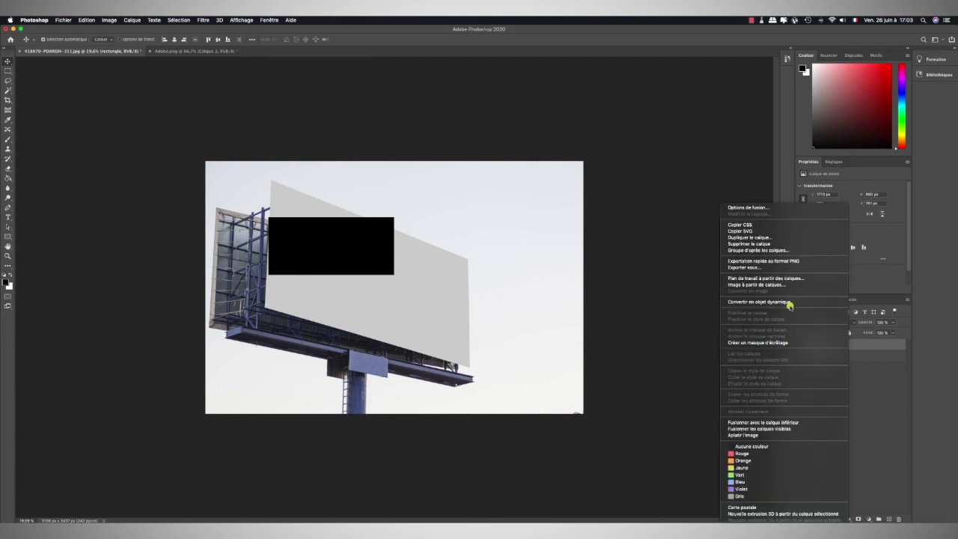
click(771, 302)
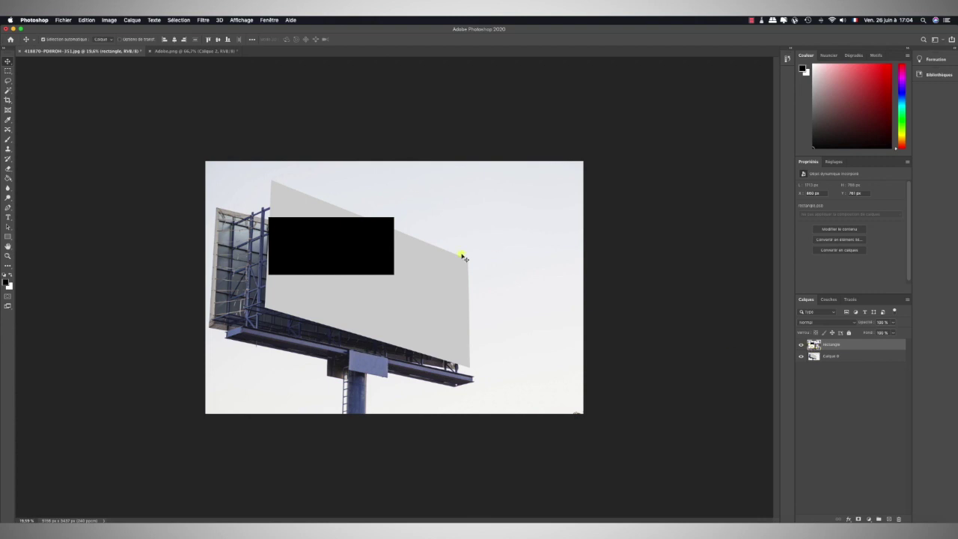
Move the black rectangle onto the billboard and free-transform its two right corners to the panel's right corners.
drag(318, 248, 381, 282)
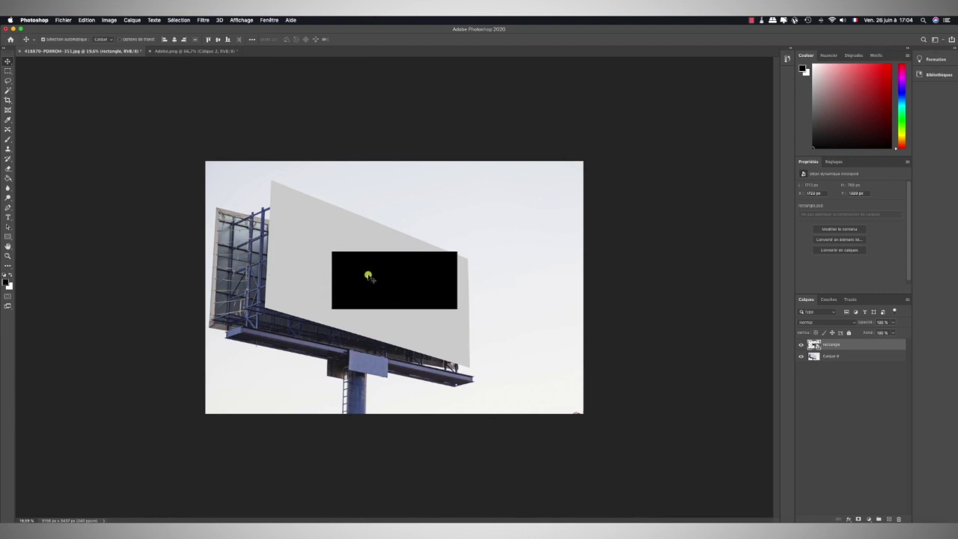
key(super+t)
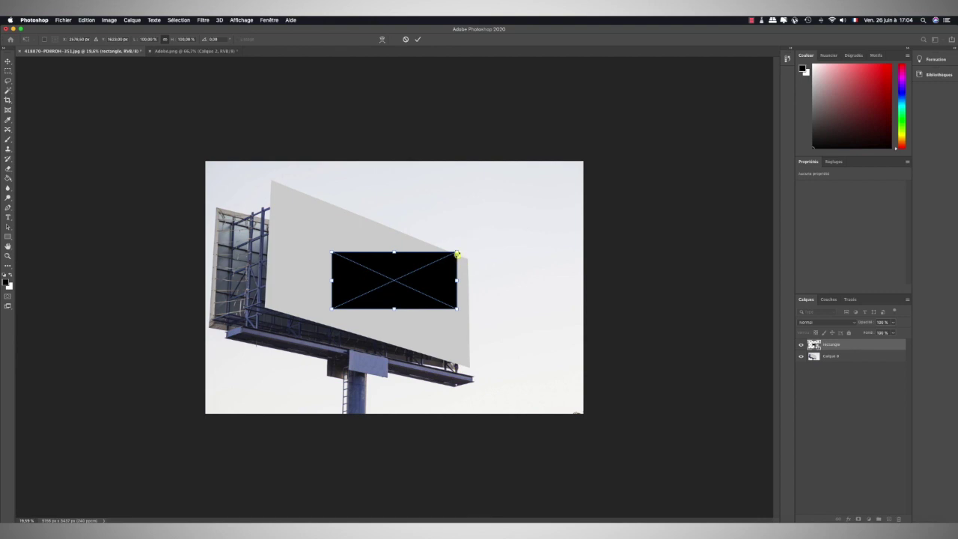
drag(456, 253, 469, 260)
drag(457, 308, 468, 367)
Distort the rectangle's left corners to match the billboard panel, fine-tune the corners and apply the transformation.
click(85, 20)
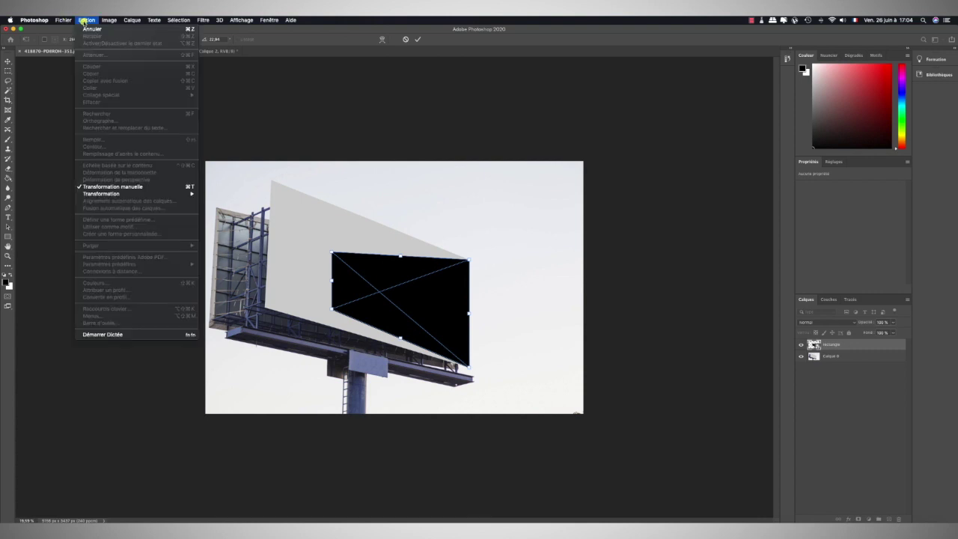
mouse_move(108, 196)
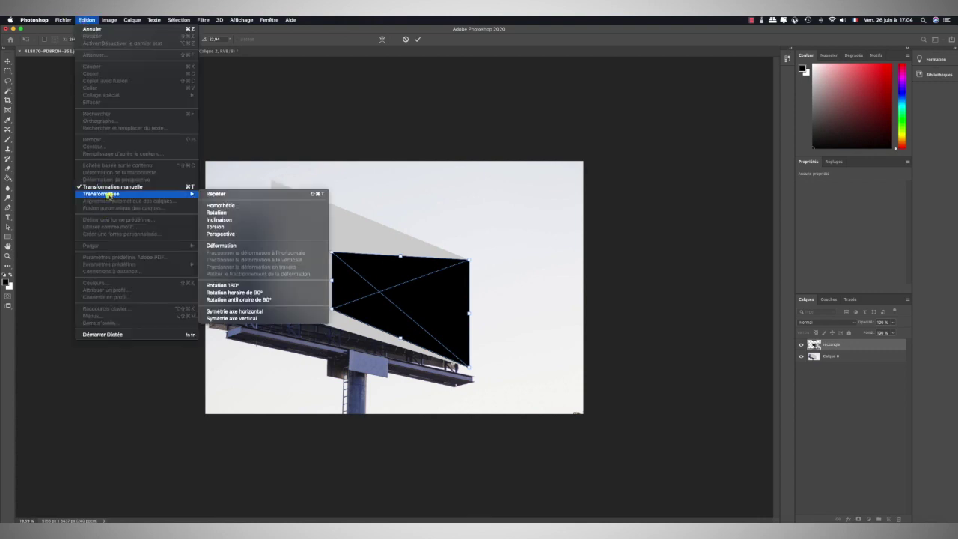
click(217, 234)
drag(332, 253, 271, 181)
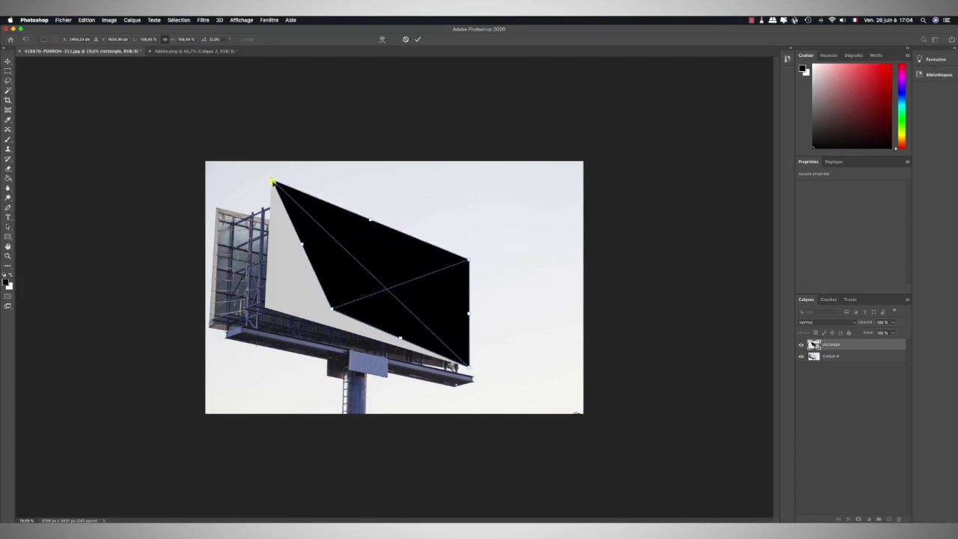
drag(331, 307, 264, 306)
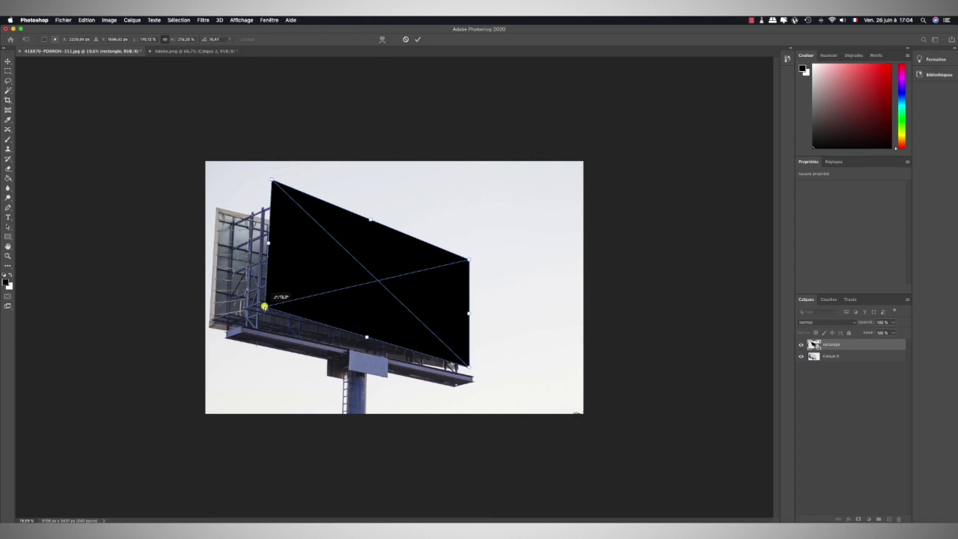
drag(264, 306, 264, 307)
drag(468, 366, 471, 368)
drag(467, 261, 469, 260)
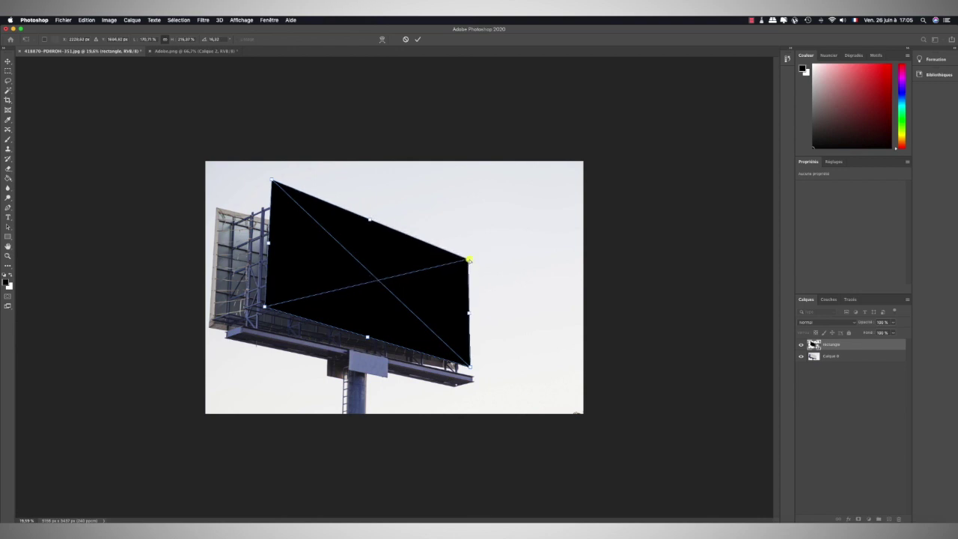
key(Return)
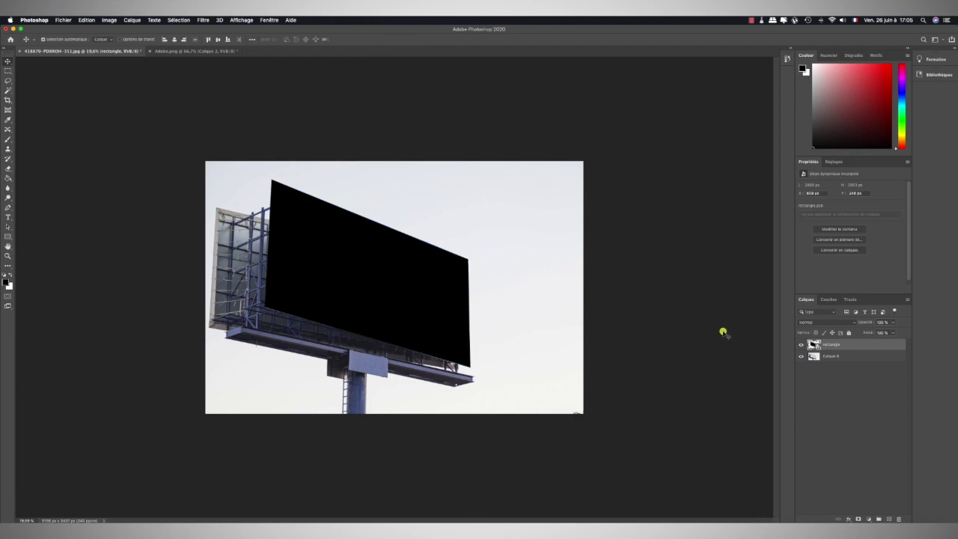
Open the rectangle smart object's contents, bring in the red Adobe.png artwork and center it horizontally and vertically.
double_click(814, 345)
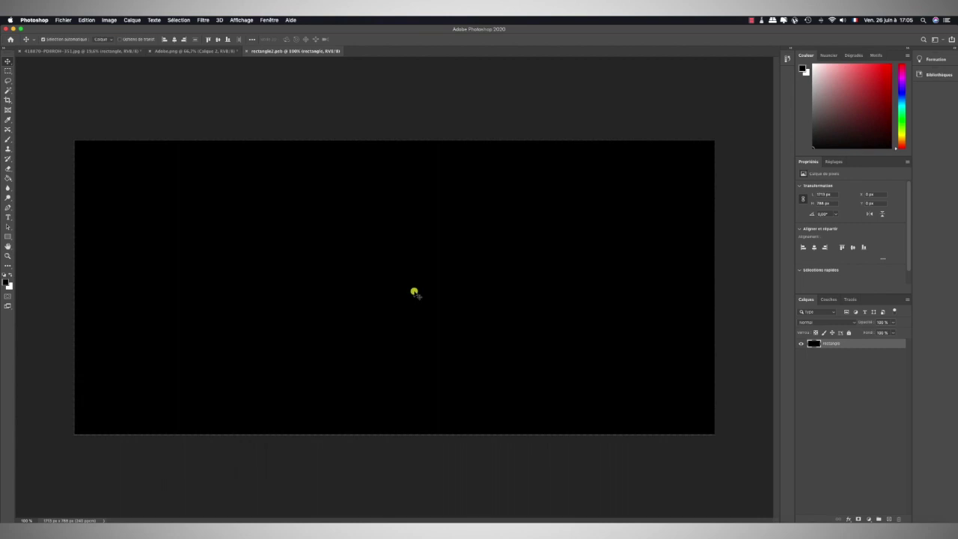
click(179, 52)
drag(346, 296, 375, 296)
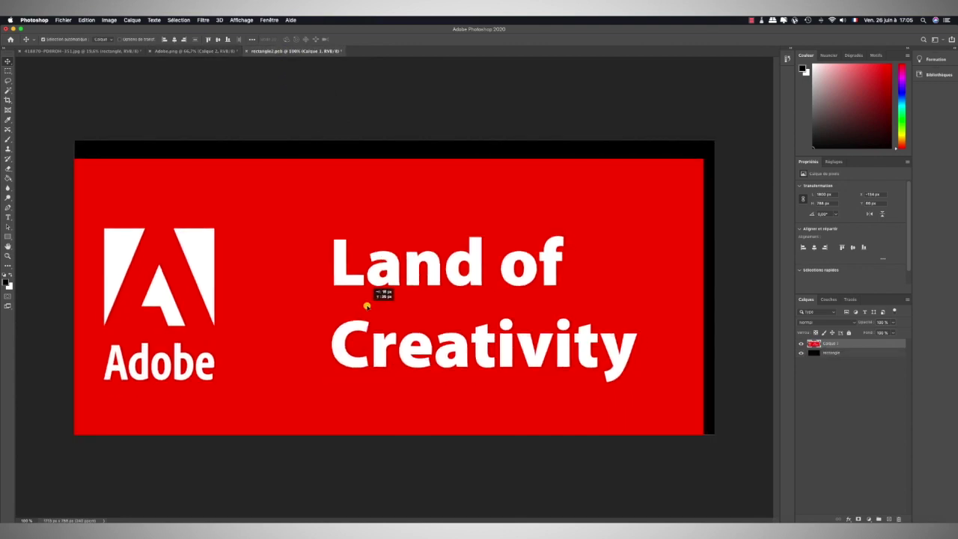
click(174, 40)
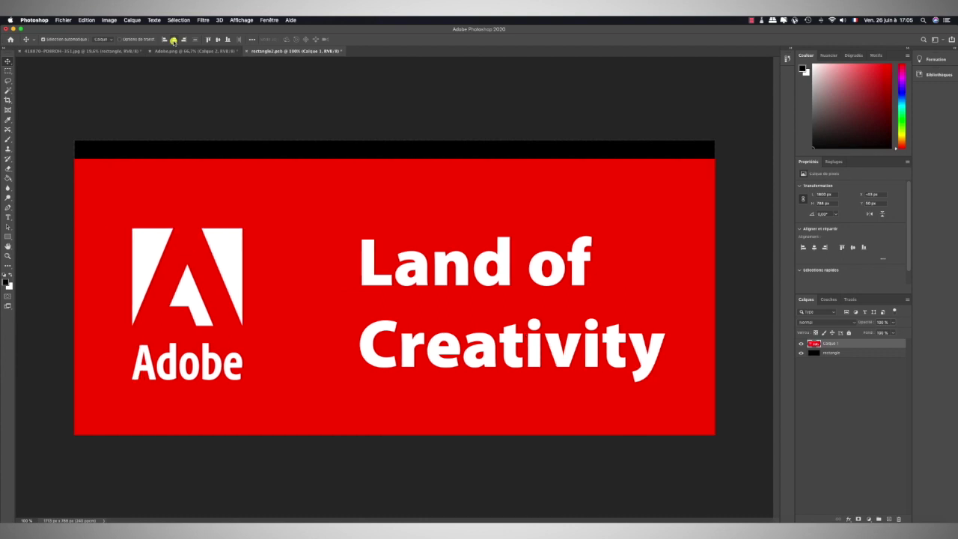
click(216, 41)
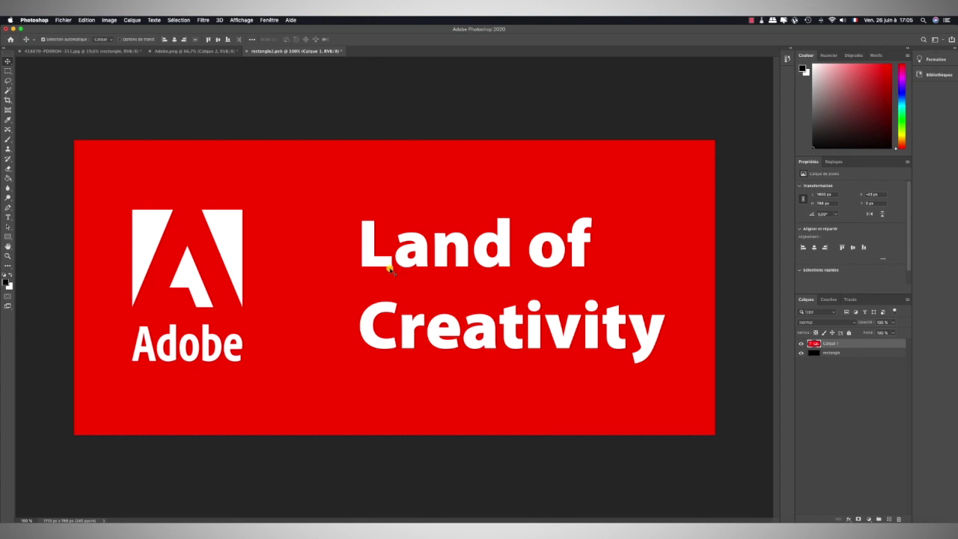
Save the smart object's contents with the red artwork and return to the billboard image.
click(80, 51)
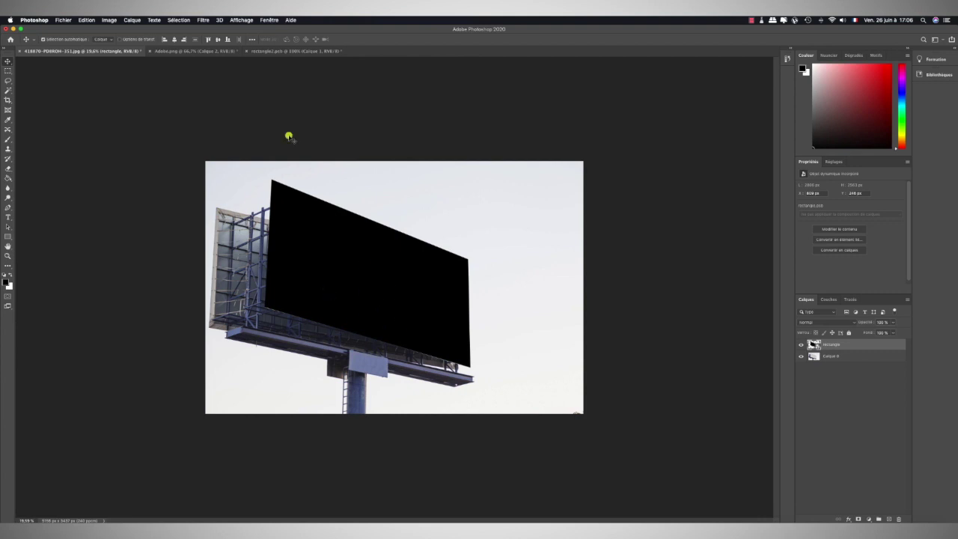
click(268, 51)
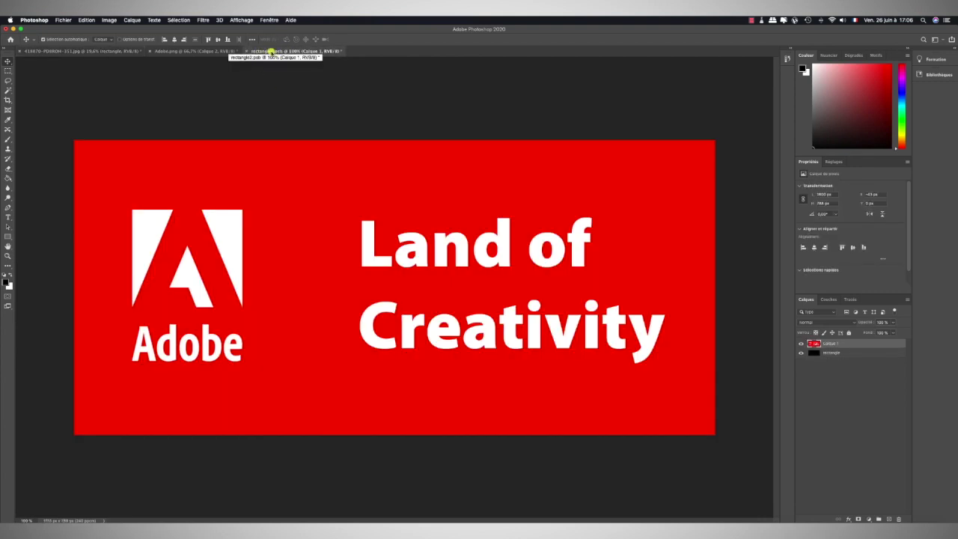
click(63, 21)
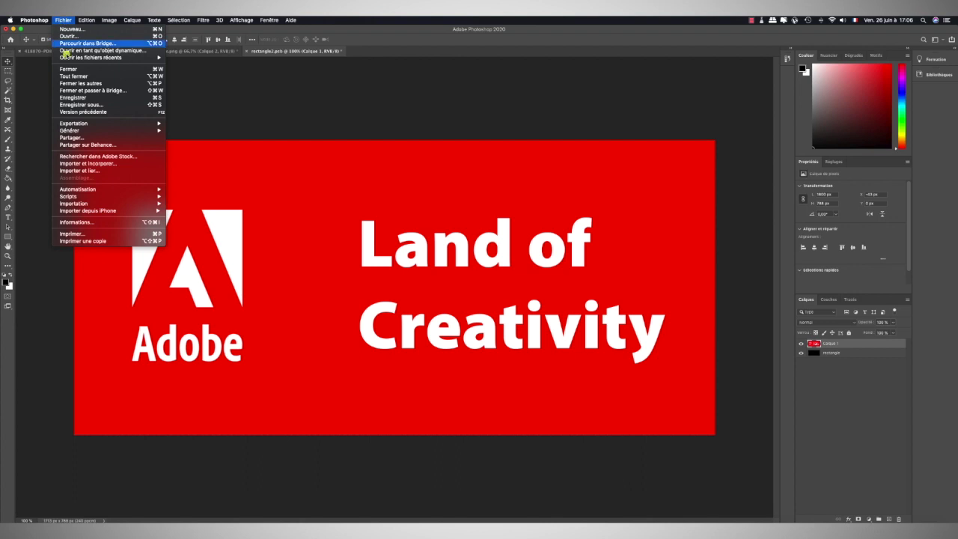
click(81, 98)
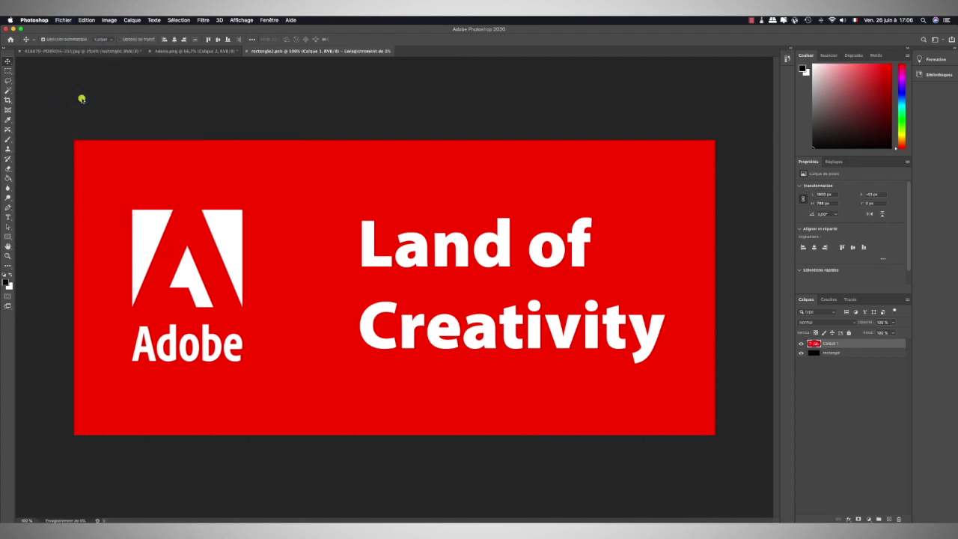
click(59, 51)
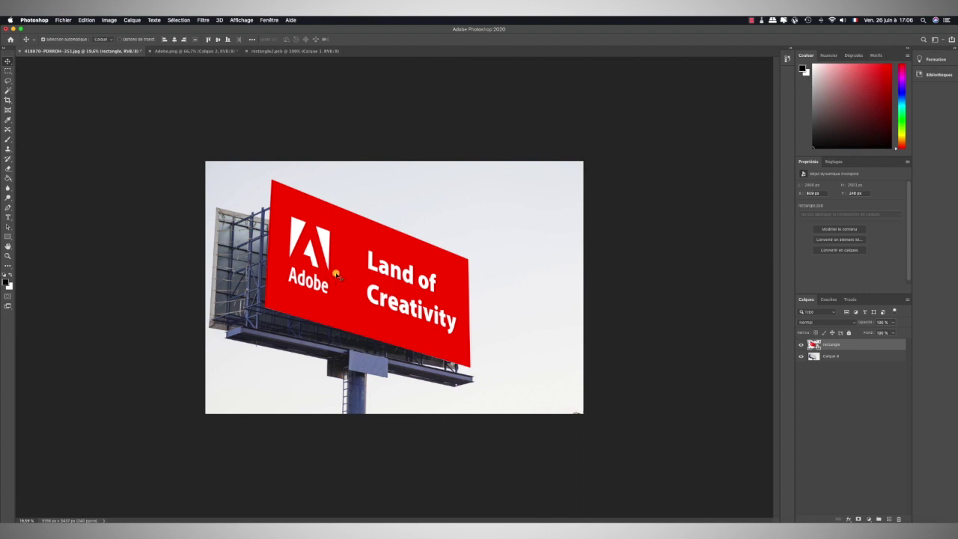
Reopen the smart object, add the text "1" and place it between the Adobe logo and the slogan.
double_click(816, 345)
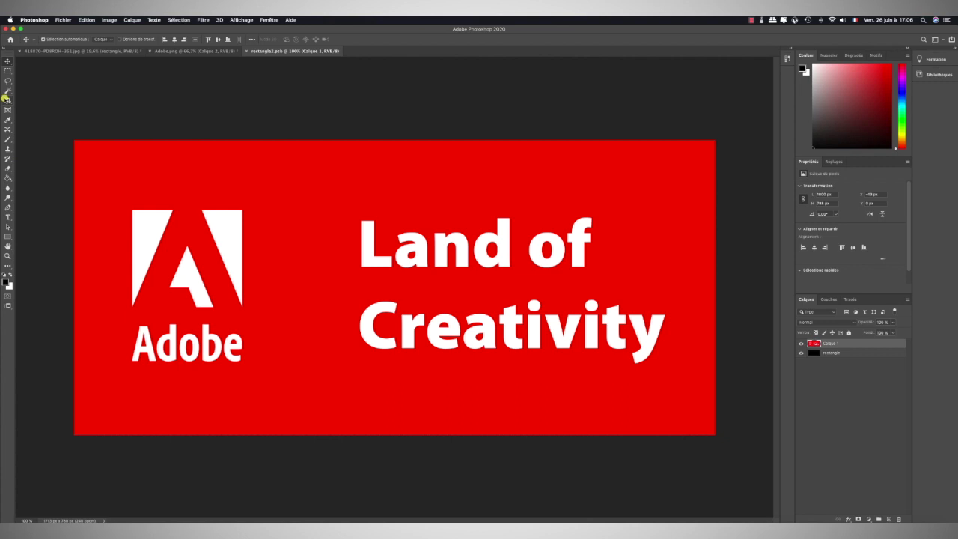
click(8, 217)
click(427, 395)
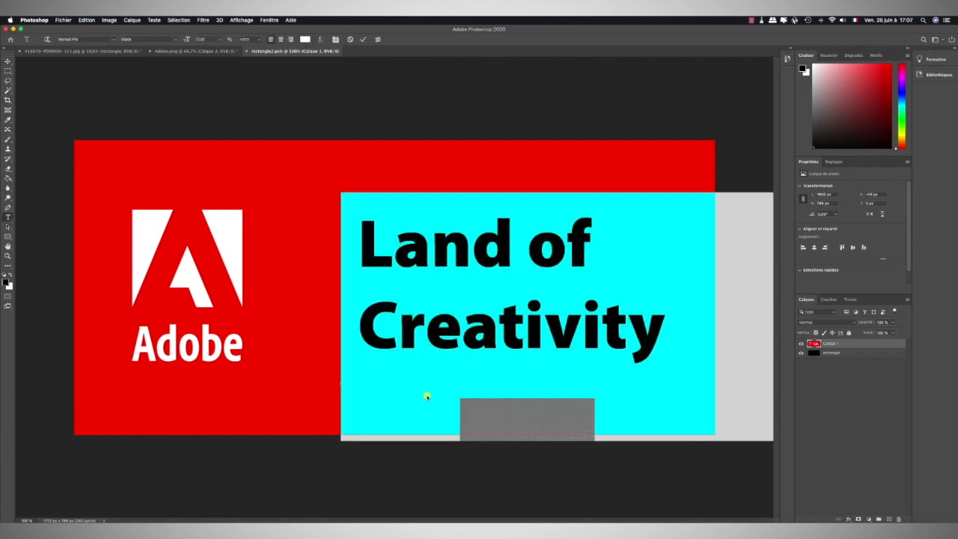
text(1)
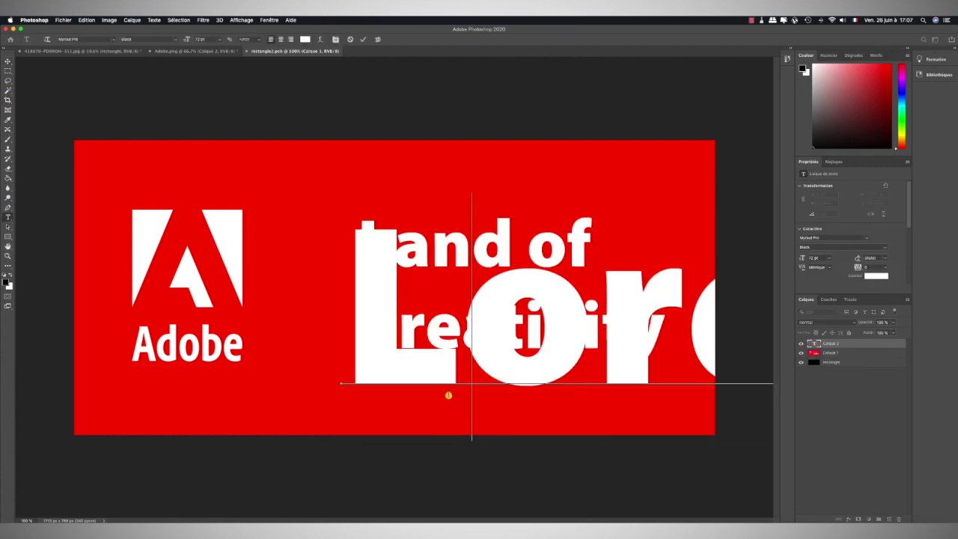
click(8, 60)
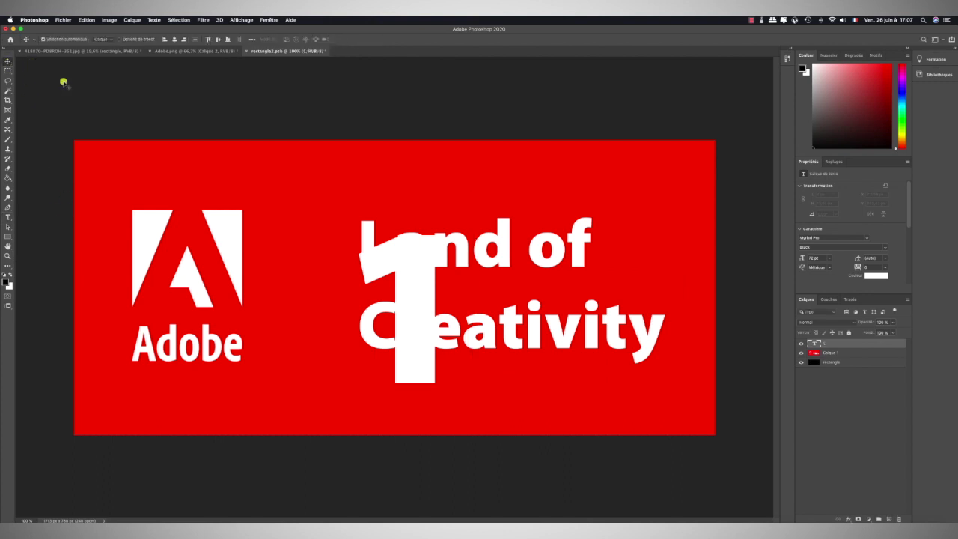
drag(421, 314, 328, 284)
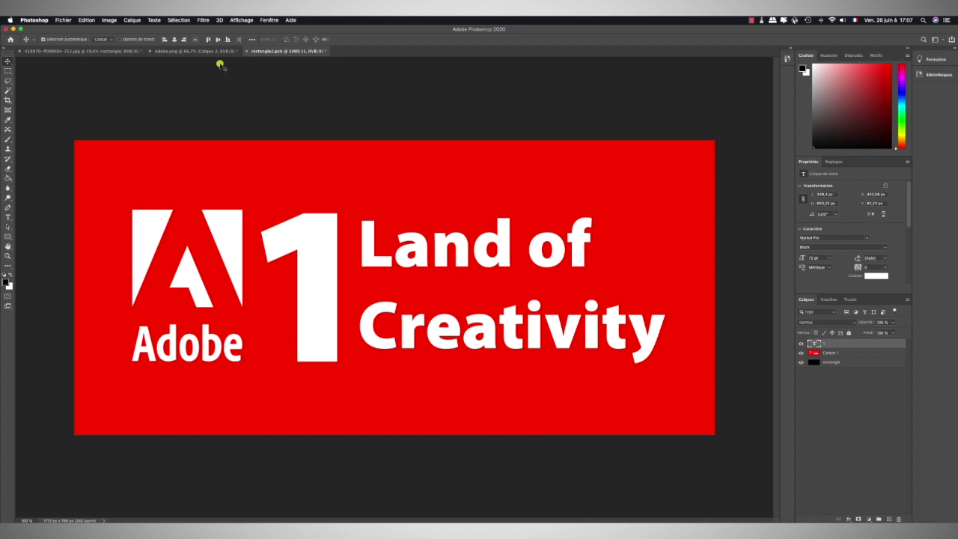
Save the smart object with the added "1" and check the artwork on the billboard image.
click(57, 20)
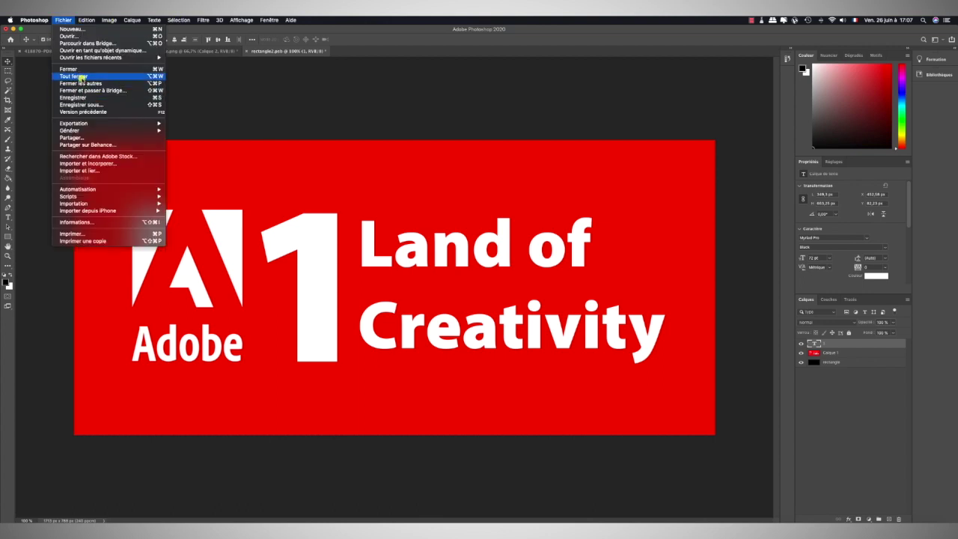
click(82, 97)
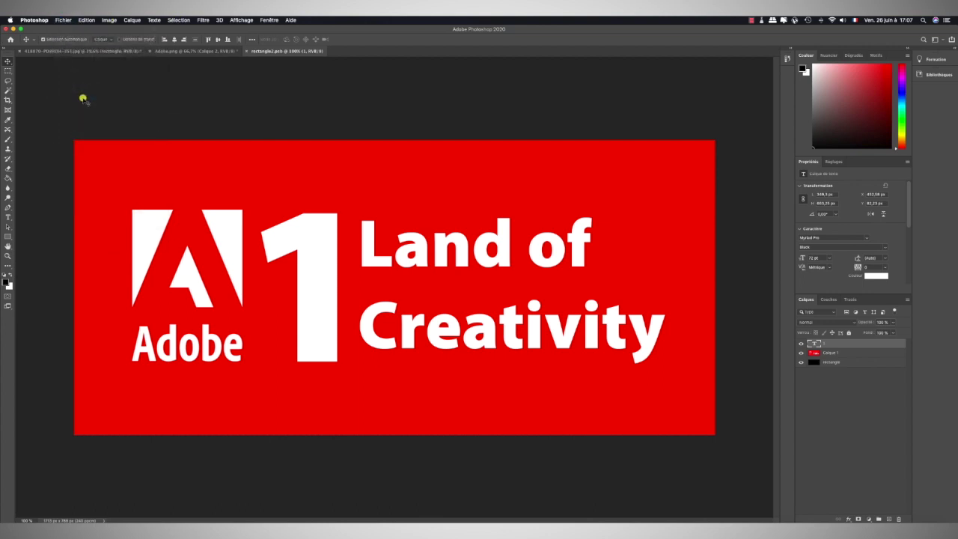
click(71, 51)
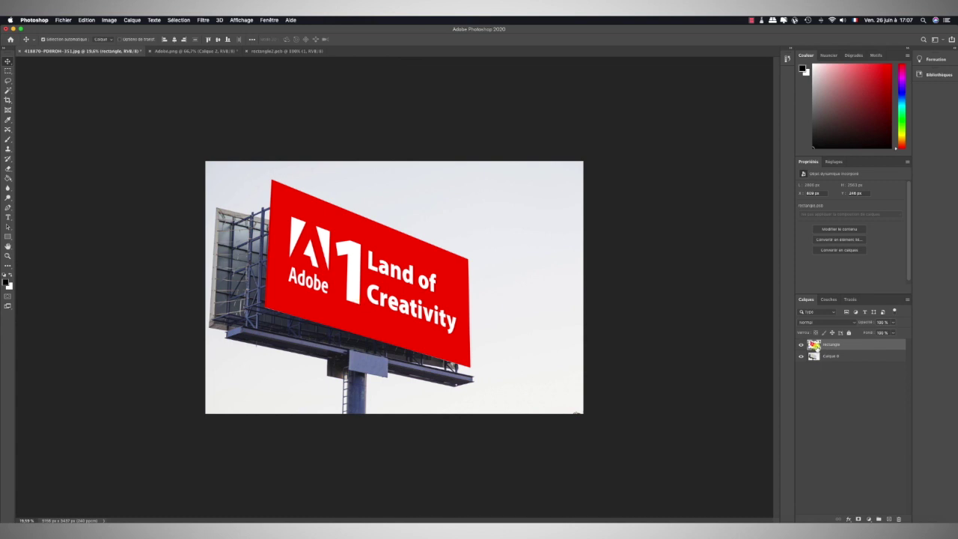
double_click(814, 345)
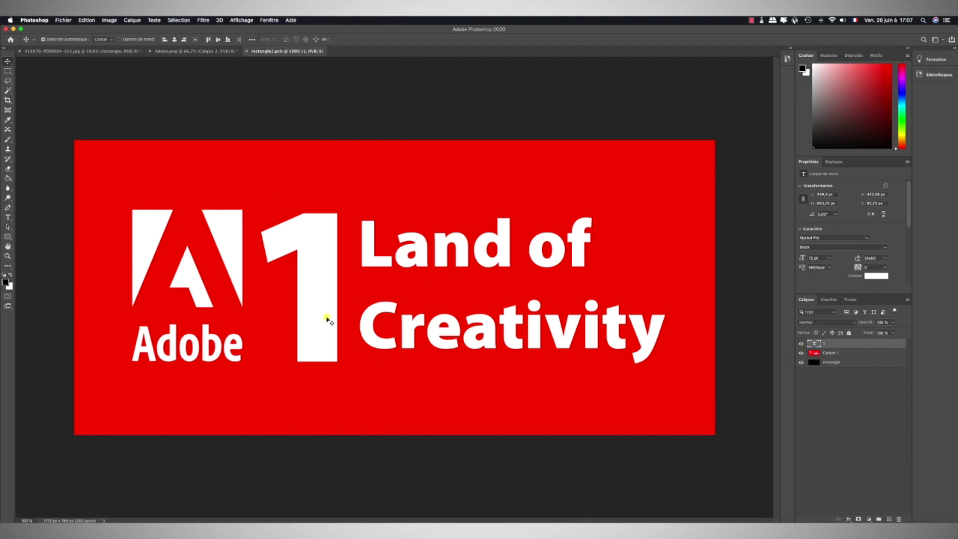
click(75, 51)
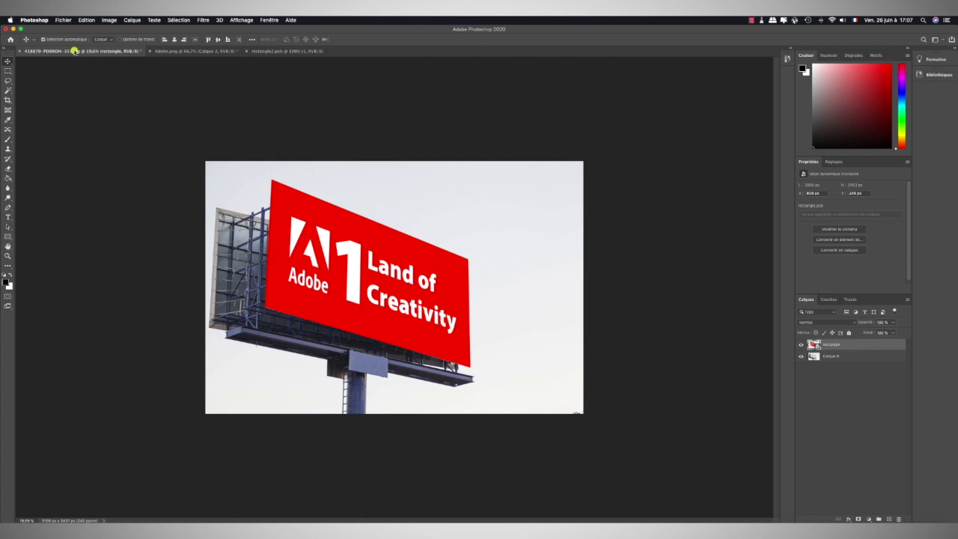